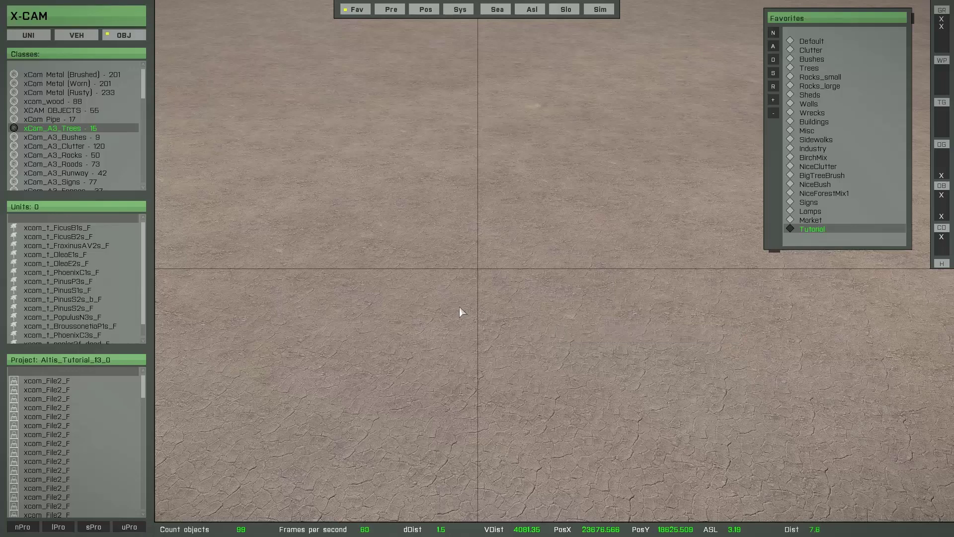
Step: Select the FicusB2s_F tree and try adding it to favorites with F
mouse_move(99, 248)
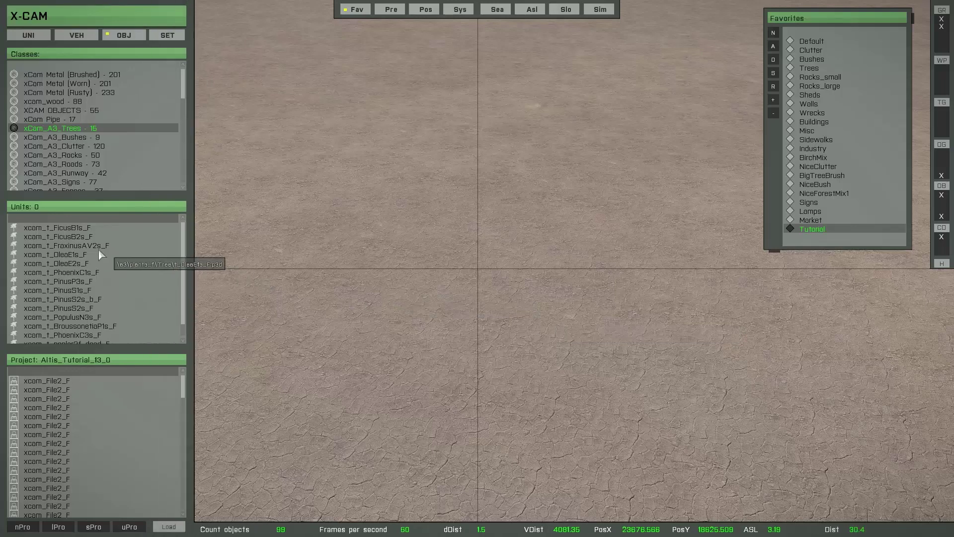
left_click(69, 238)
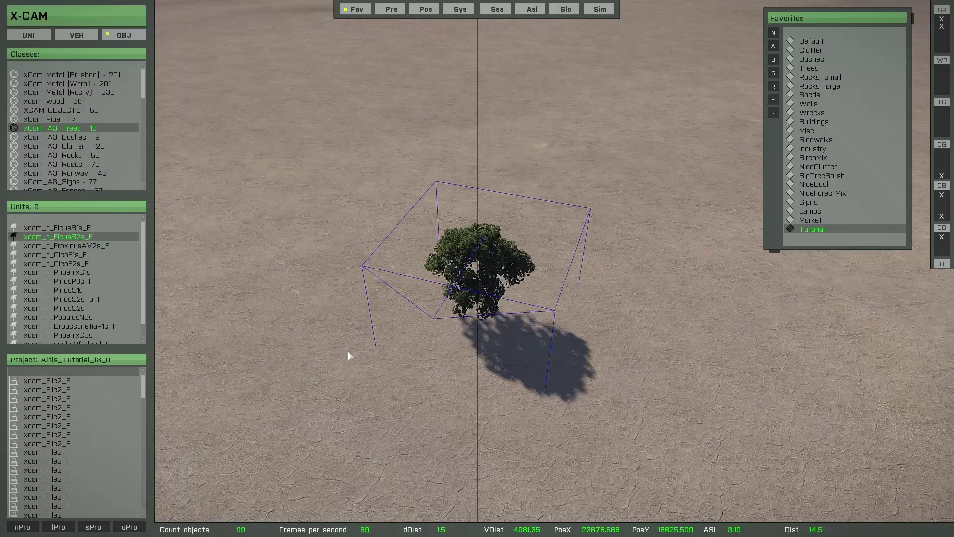
key("f")
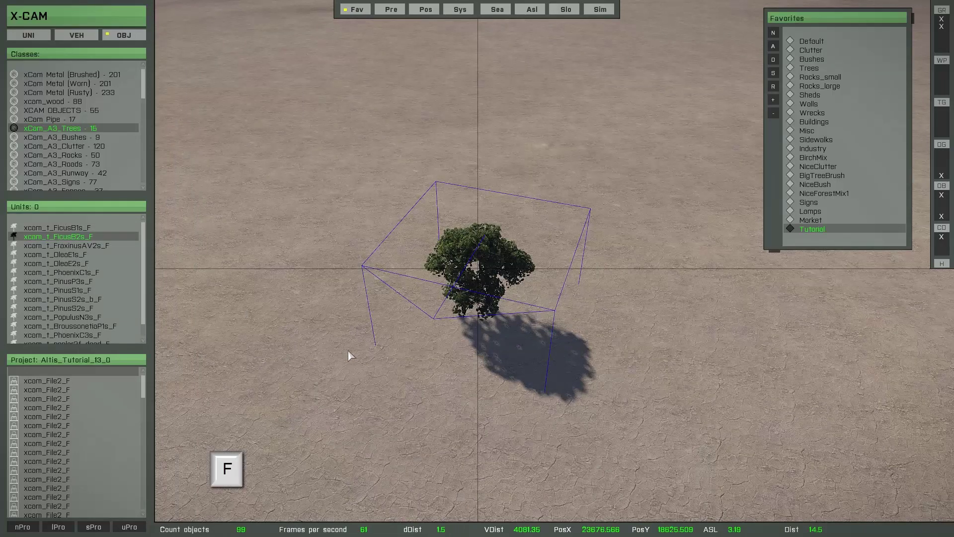
key("f")
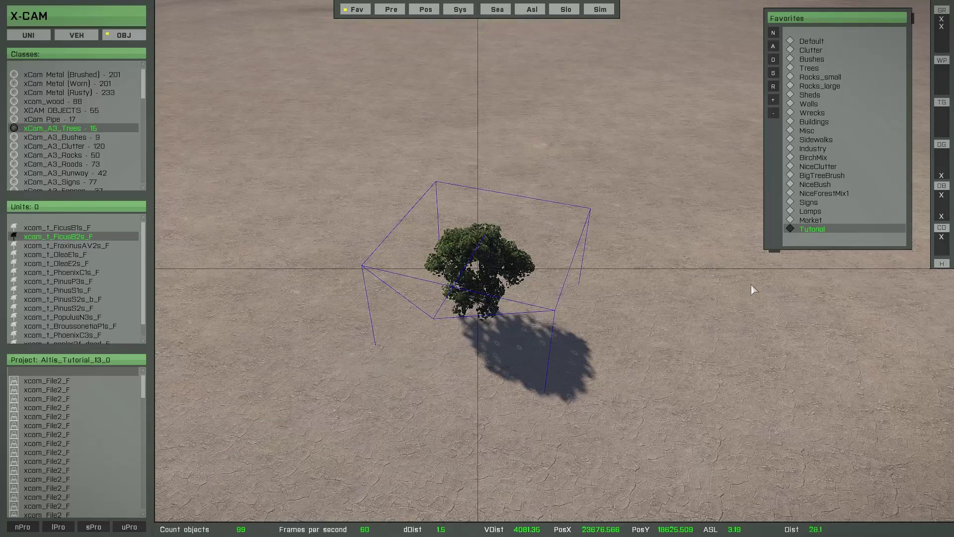
Step: Load the Tutorial favorite, then add the reselected FicusB2s_F tree to it
double_click(811, 229)
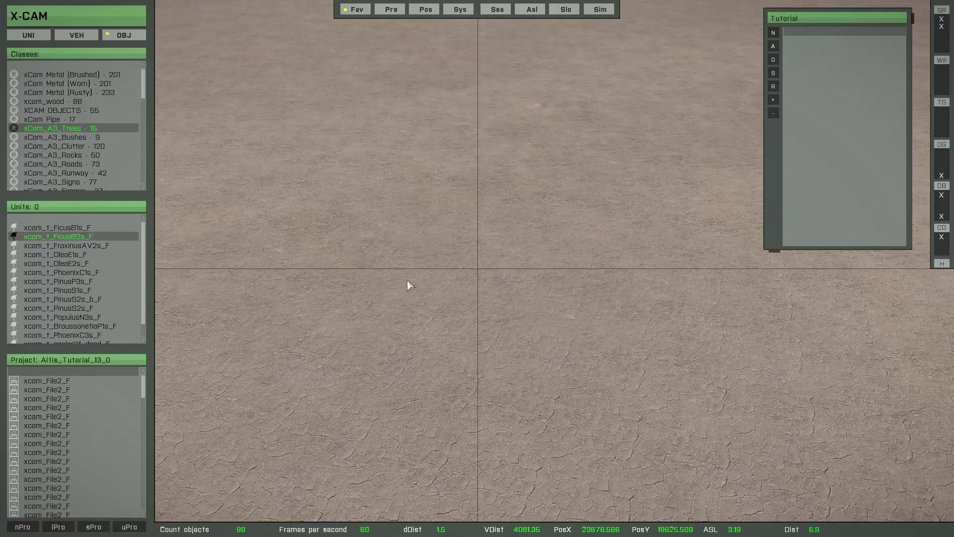
left_click(92, 237)
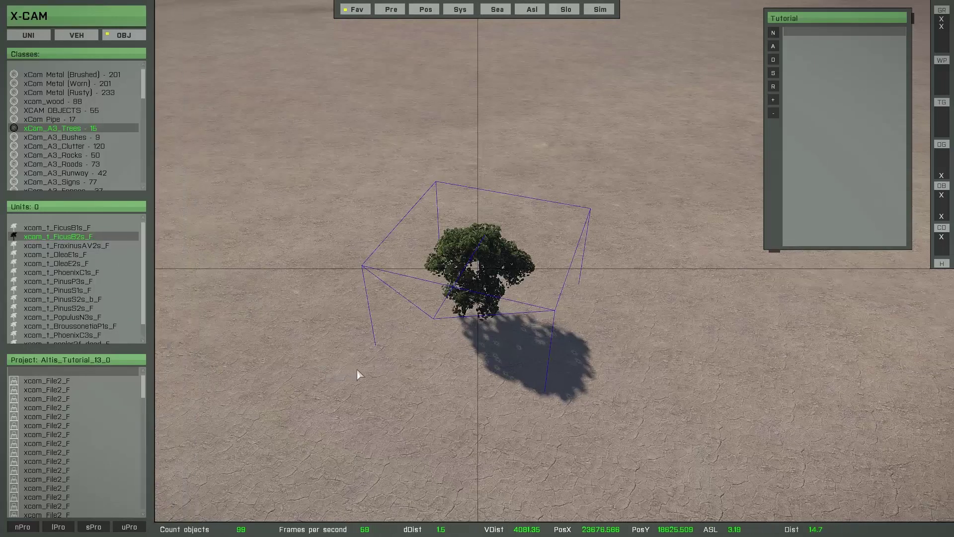
key("f")
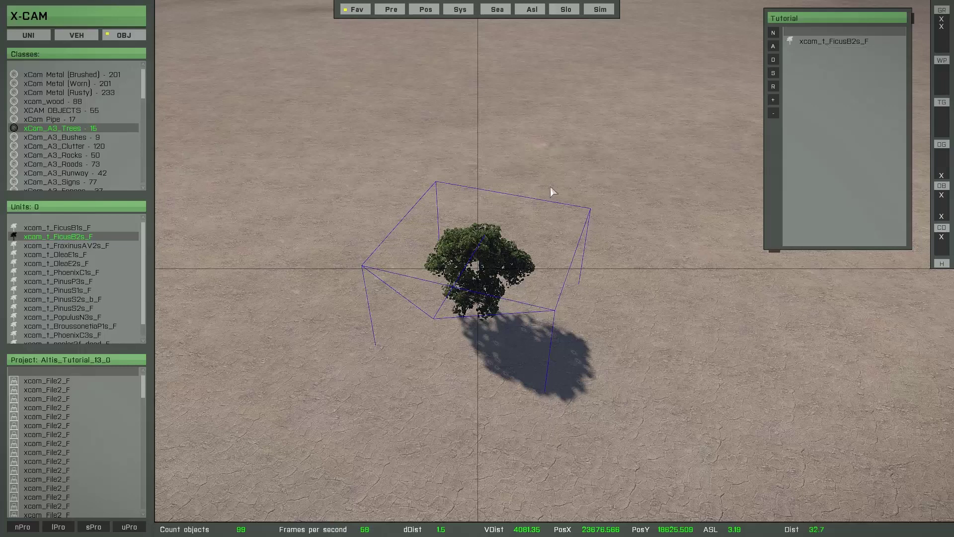
Step: Add the PinusS1s_F, PinusS2s_b_F and PinusS2s_F pines to the Tutorial list
mouse_move(90, 278)
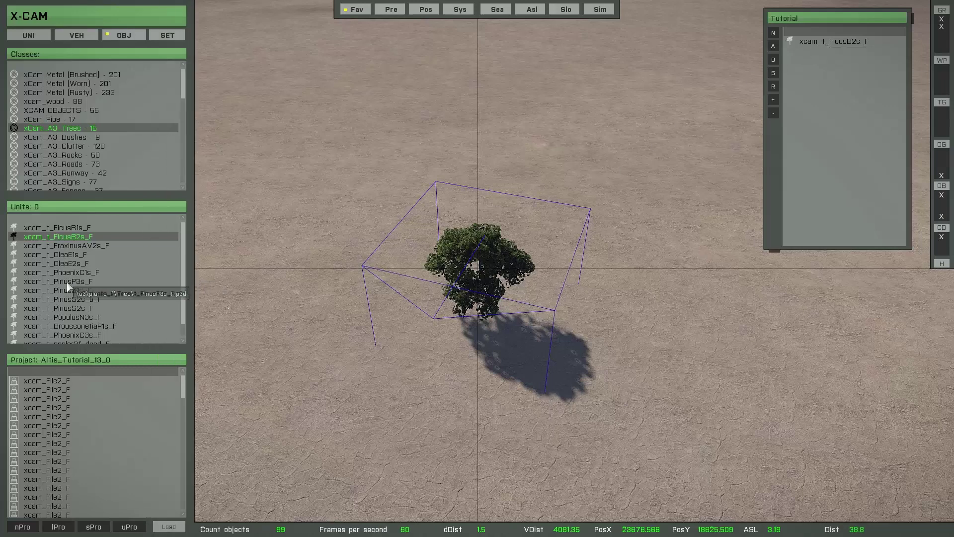
left_click(66, 281)
left_click(68, 291)
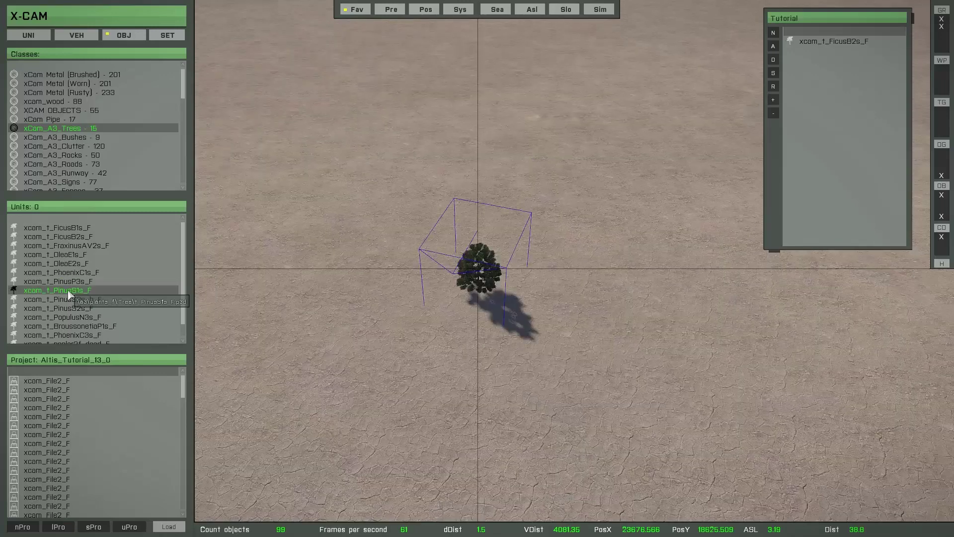
key("f")
left_click(67, 300)
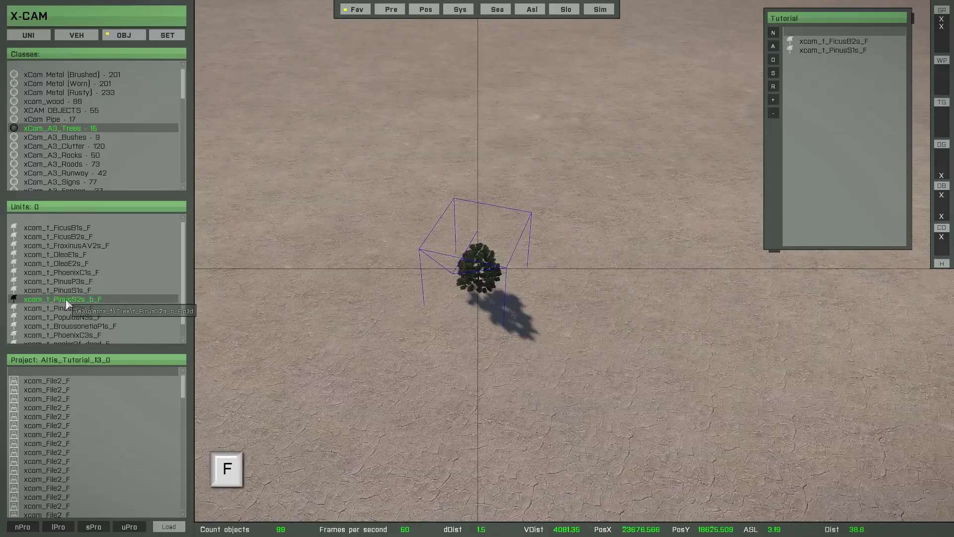
key("f")
left_click(66, 309)
key("f")
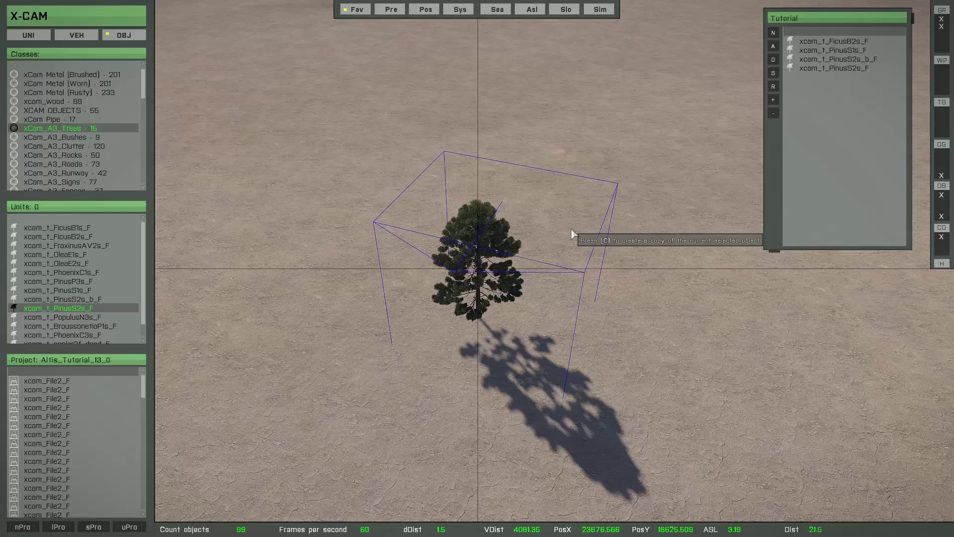
mouse_move(117, 248)
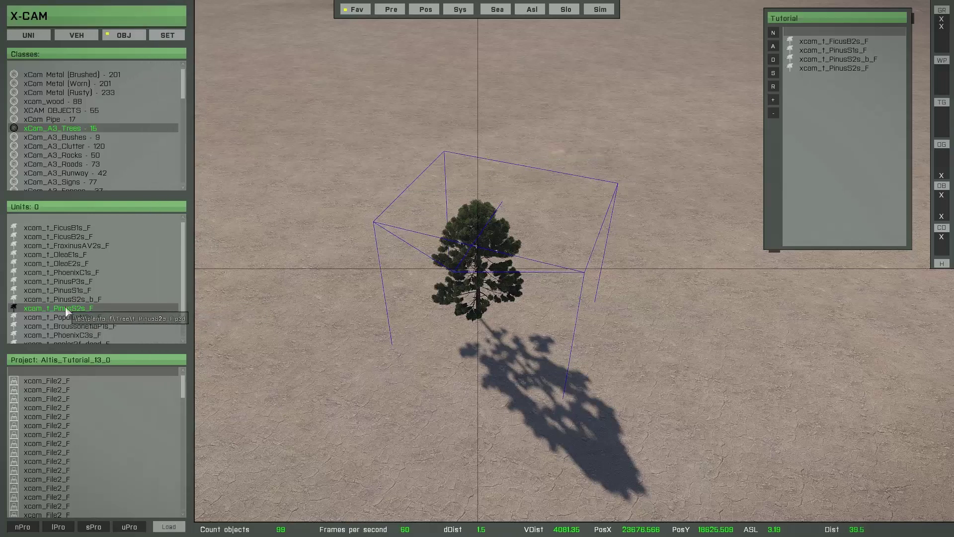
Step: Use Shift+F to add every remaining tree class, FicusB1s_F through poplar2f_dead_F, to Tutorial
key("shift")
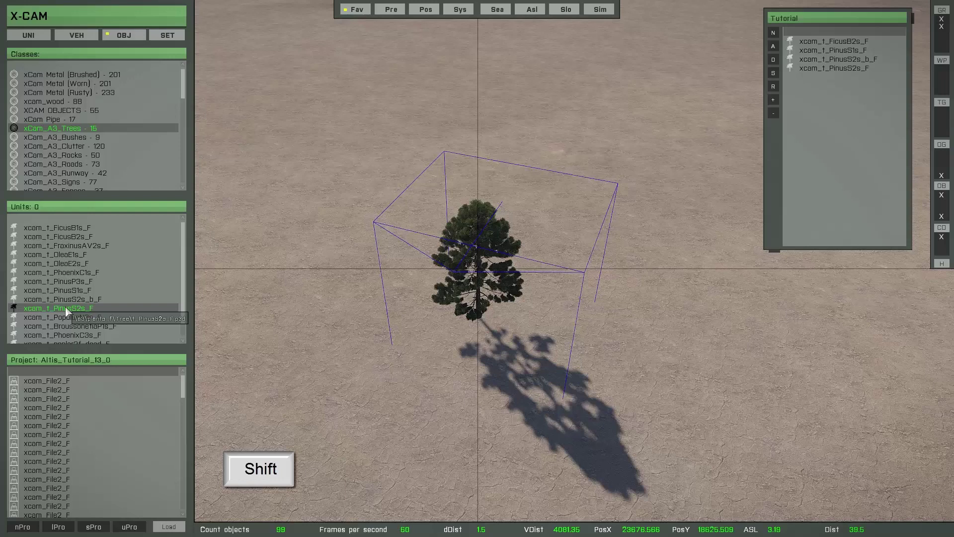
key("shift+f")
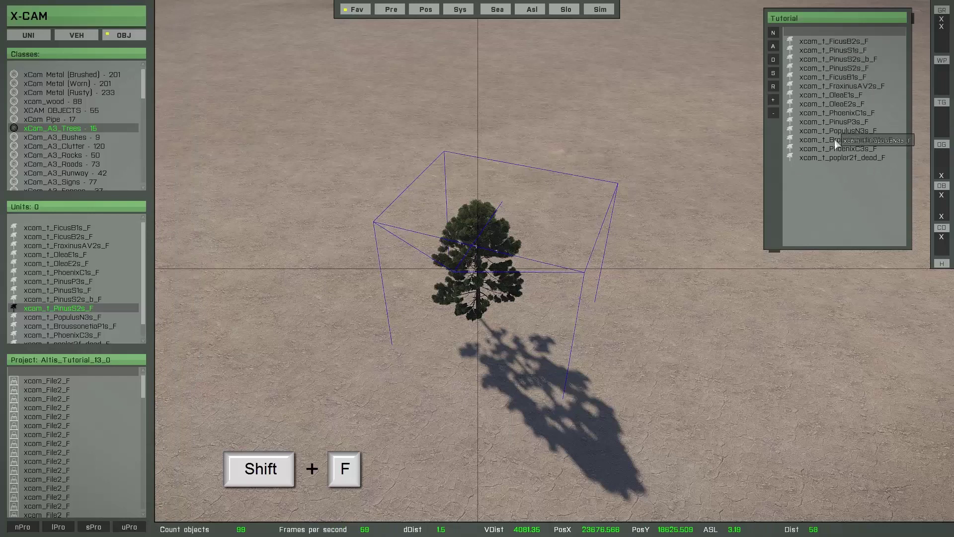
scroll(187, 271, "down", 1)
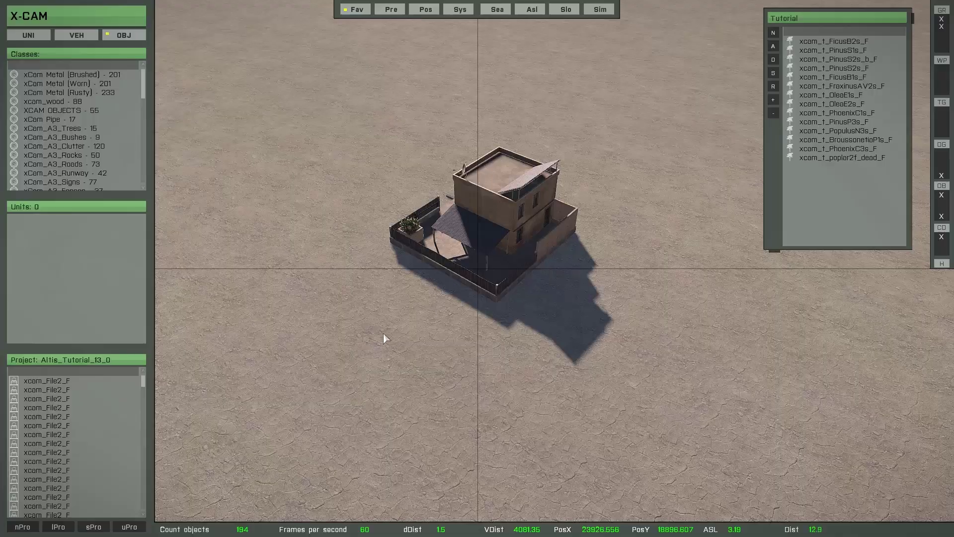
Step: Add the selected house's parts, like SolarPanel_3_F and Concrete_SmallWall_4m, to Tutorial
left_click_drag(308, 112, 693, 418)
scroll(449, 381, "up", 3)
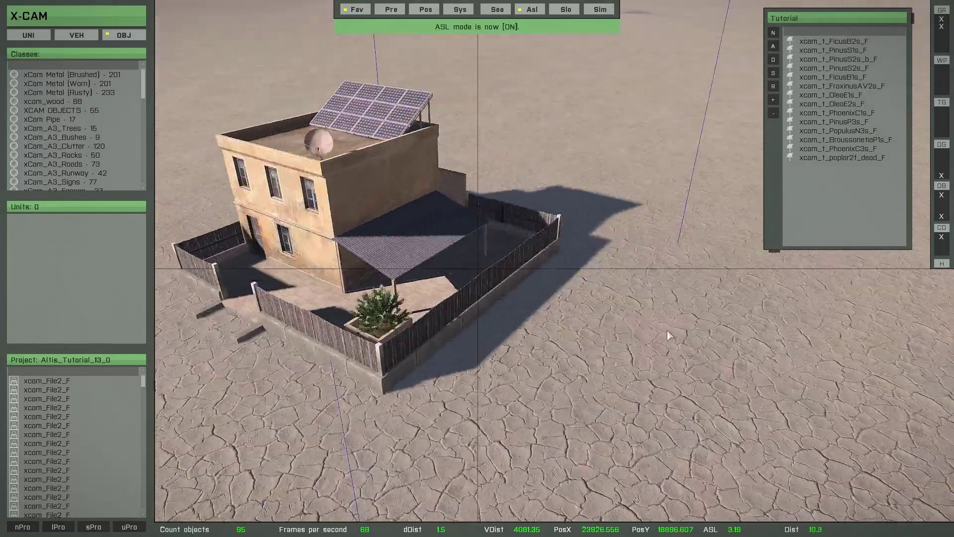
scroll(450, 397, "down", 3)
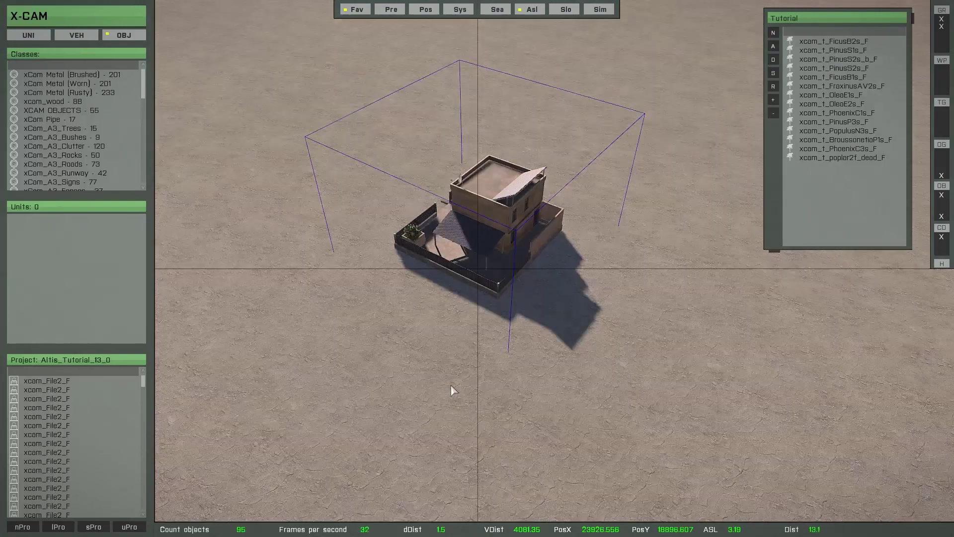
key("f")
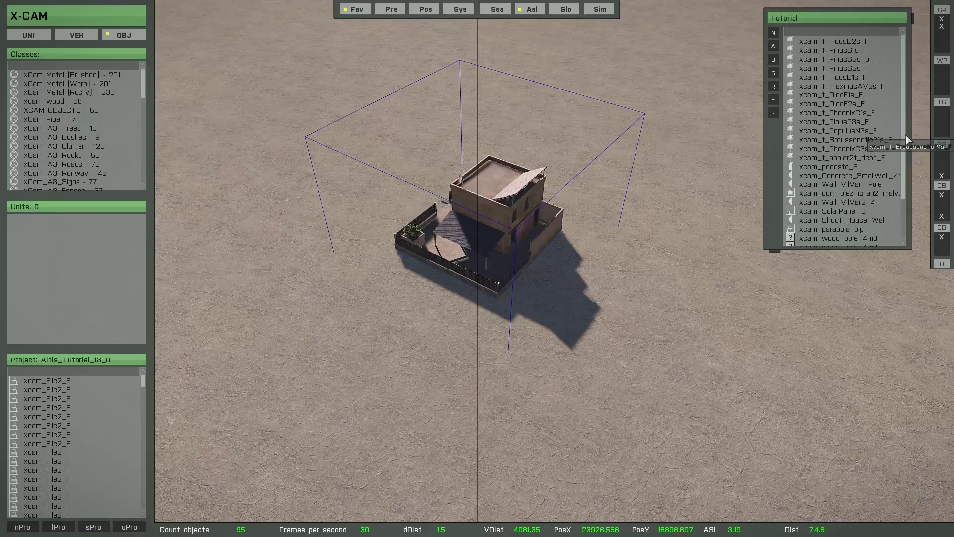
scroll(906, 149, "down", 2)
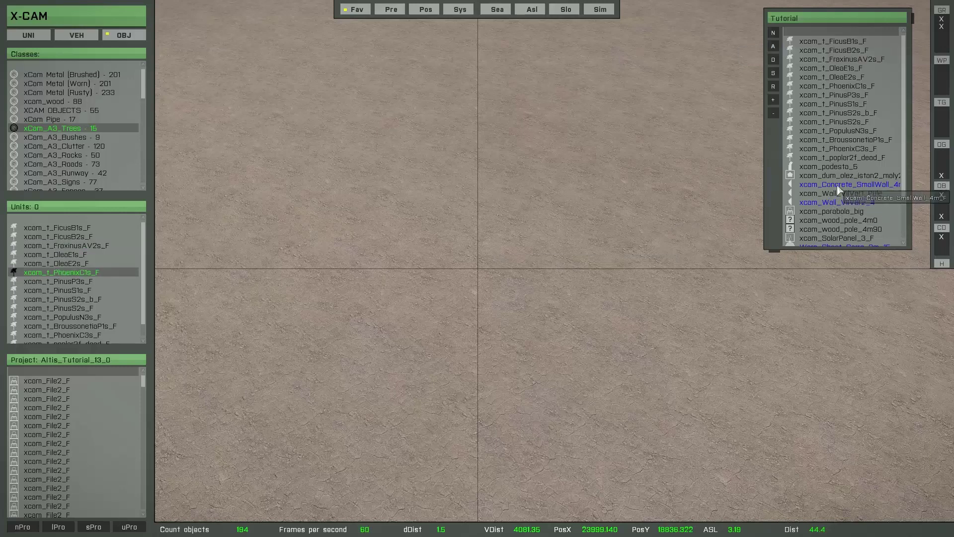
Step: Delete xcom_t_BroussonetiaP1s_F from the Tutorial favorite list and confirm
left_click(830, 139)
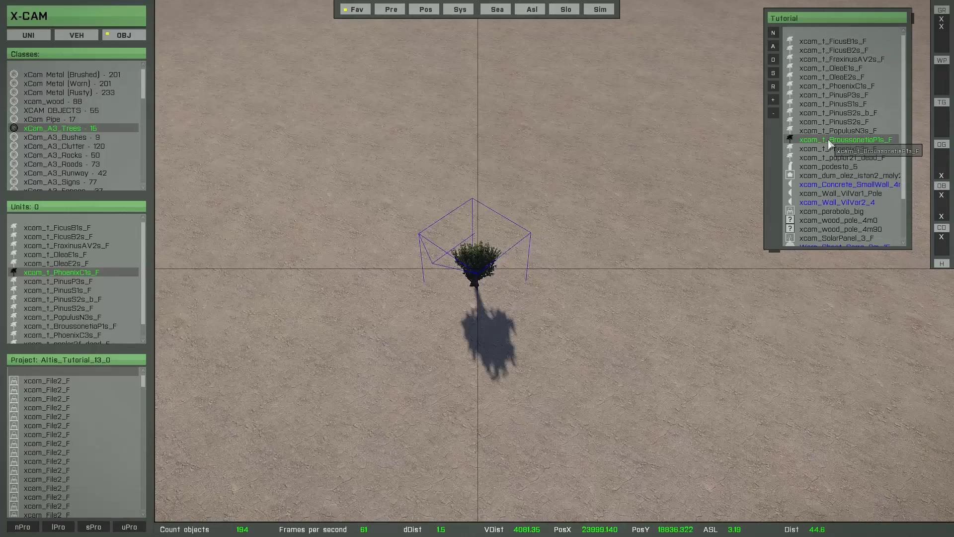
left_click(779, 64)
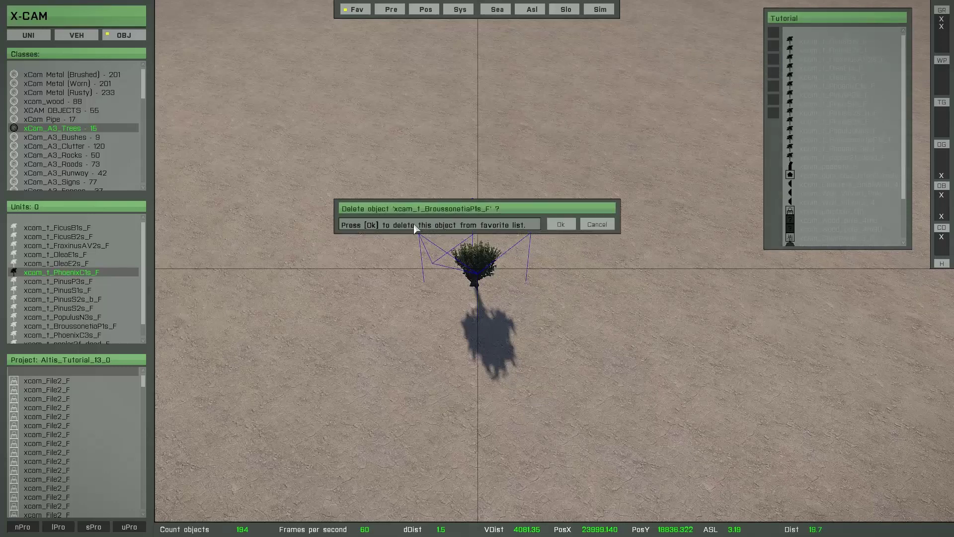
left_click(555, 228)
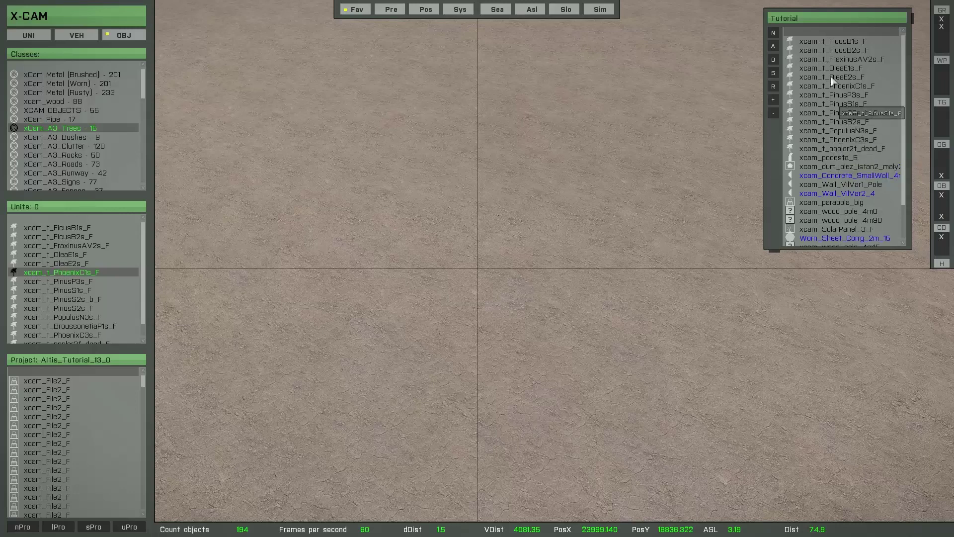
Step: Clear every object from the Tutorial favorite and confirm the prompt
left_click(774, 61)
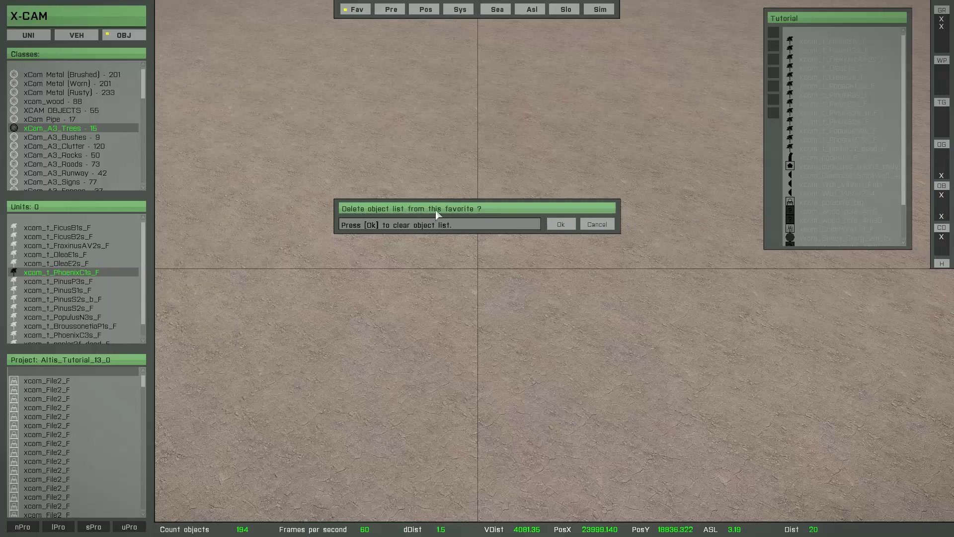
left_click(561, 224)
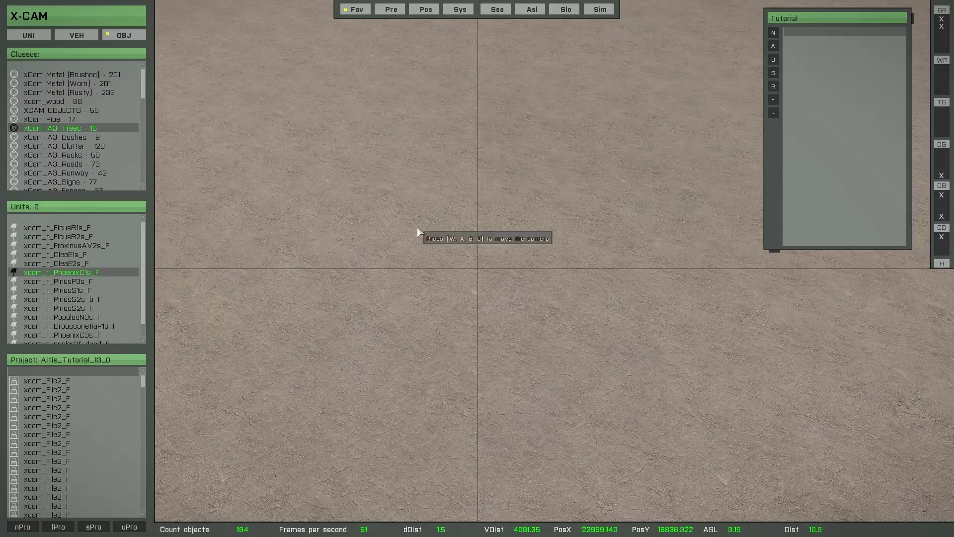
Step: Add the seven xCom_A3_Bushes objects to Tutorial with Shift+F, then delete the placed Arundo02s bush
mouse_move(133, 256)
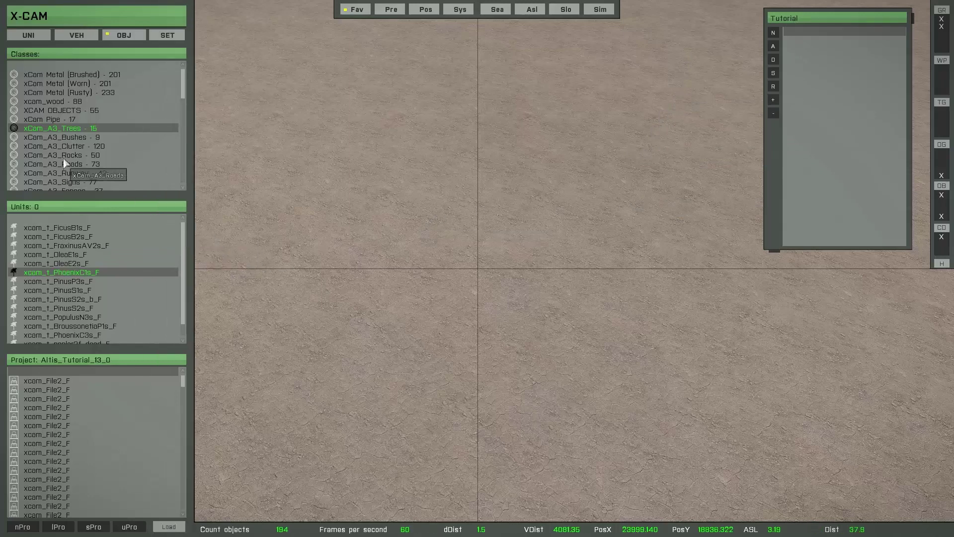
left_click(58, 138)
left_click(63, 228)
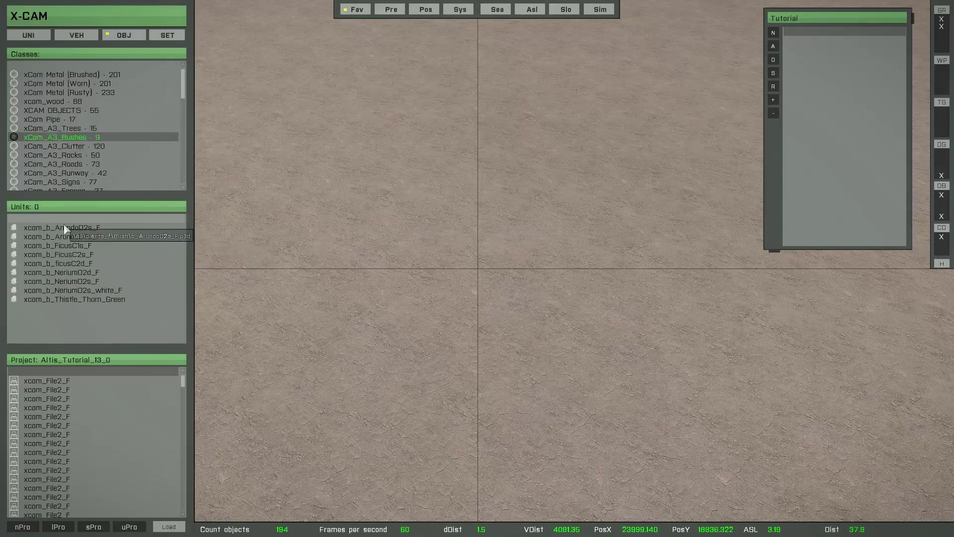
key("shift+f")
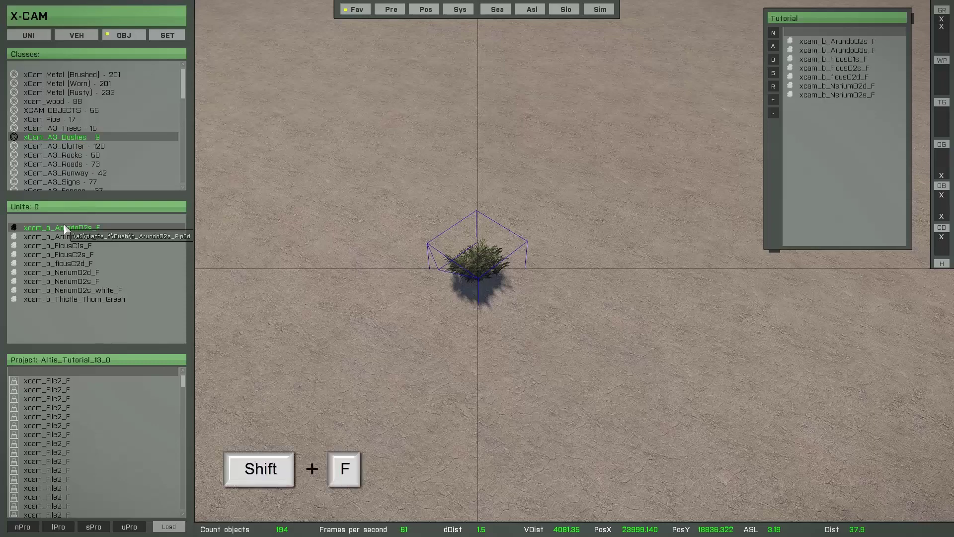
key("Delete")
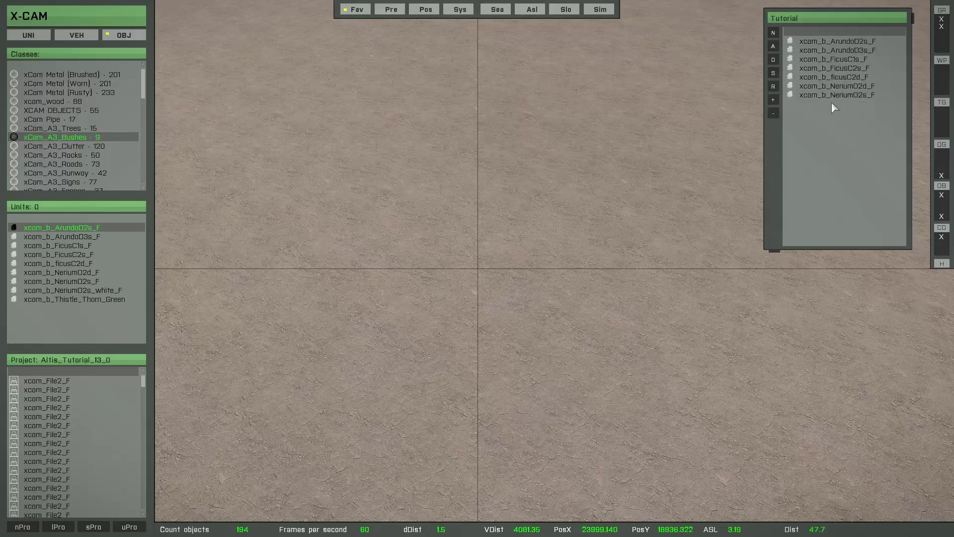
Step: Delete the Tutorial favorite from the Favorites list and confirm
right_click(834, 146)
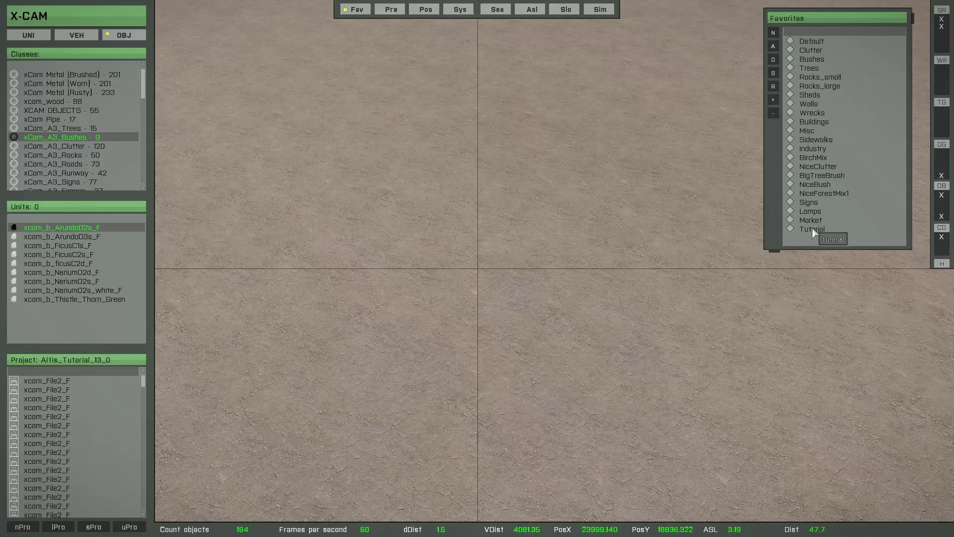
left_click(814, 230)
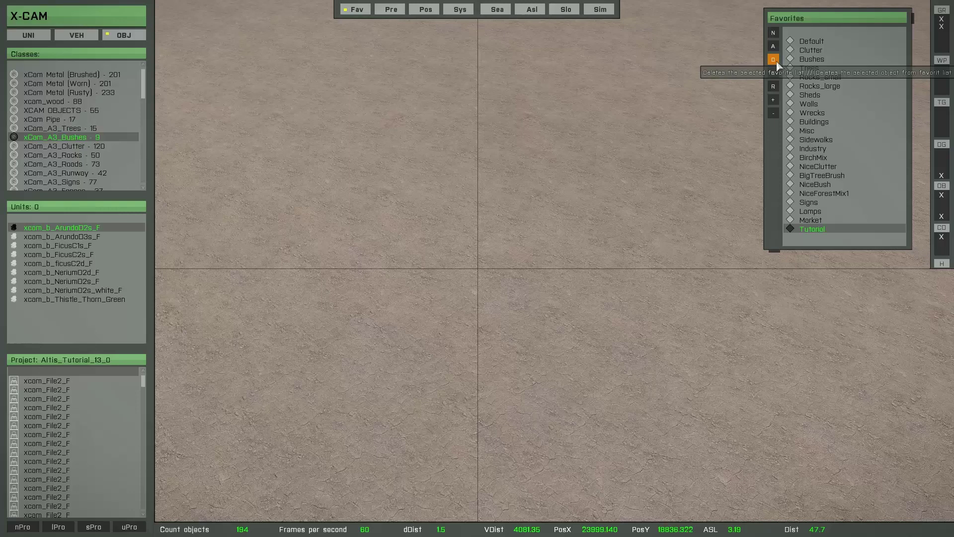
left_click(775, 60)
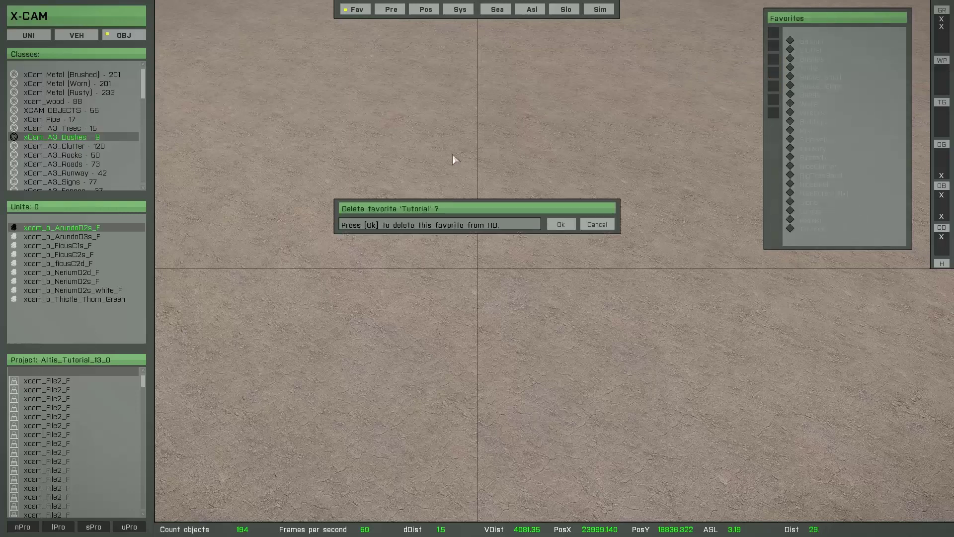
left_click(552, 225)
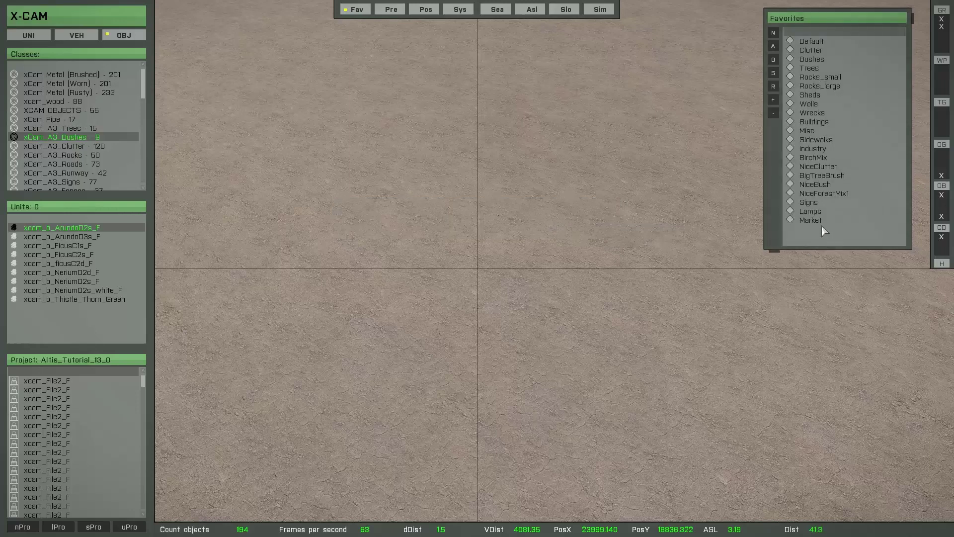